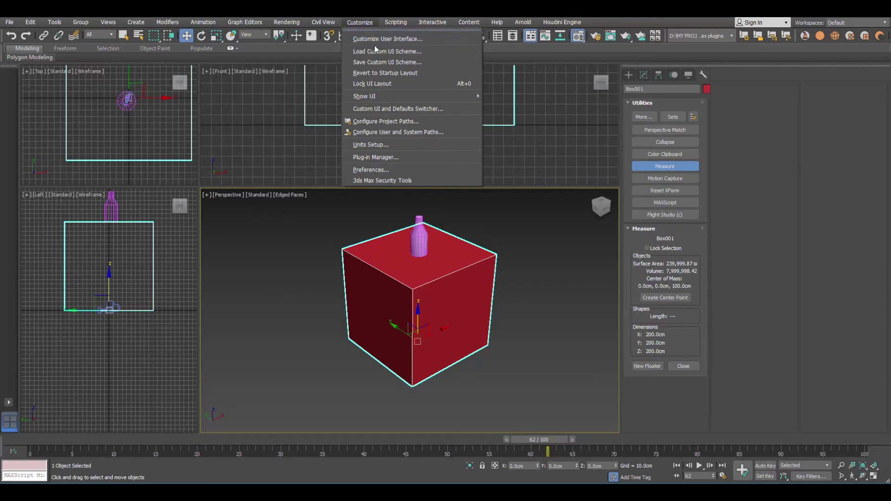
- Review Units Setup (Metric, Centimeters) without changes, then show Box001's 200 cm parameters
{"action": "left_click", "coordinate": [372, 144]}
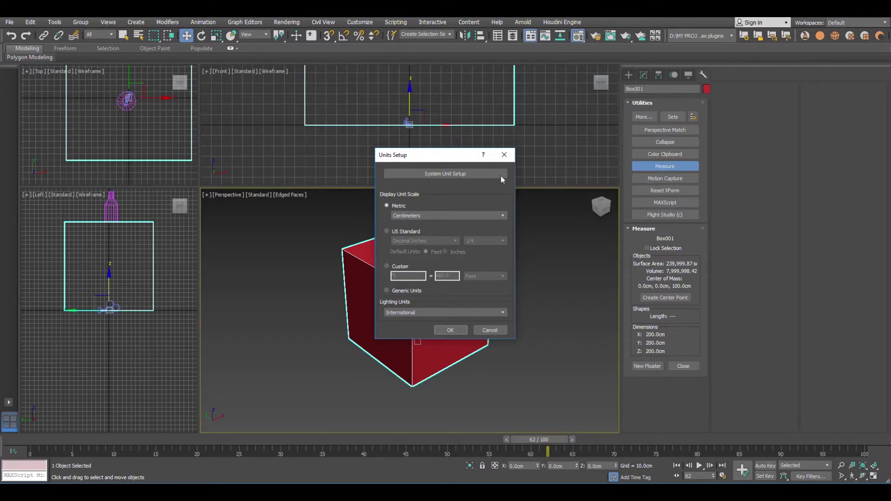
{"action": "left_click_drag", "start_coordinate": [463, 156], "coordinate": [216, 150]}
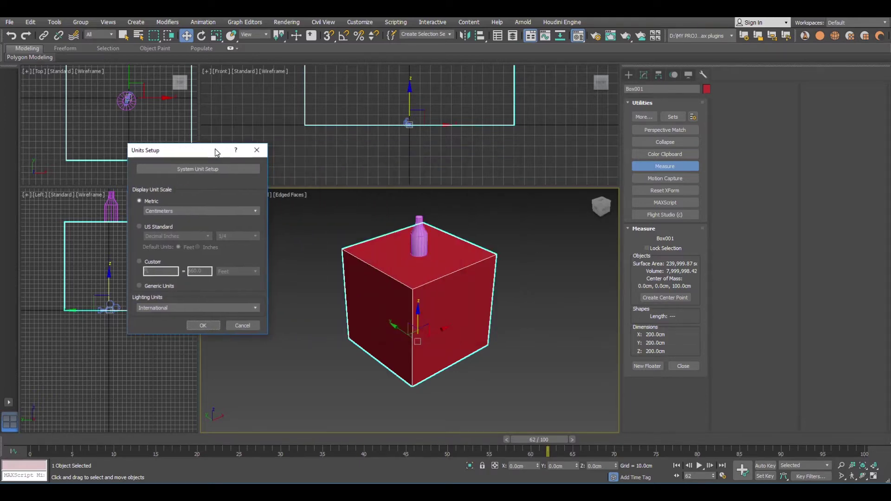
{"action": "left_click", "coordinate": [255, 326]}
{"action": "left_click", "coordinate": [629, 75]}
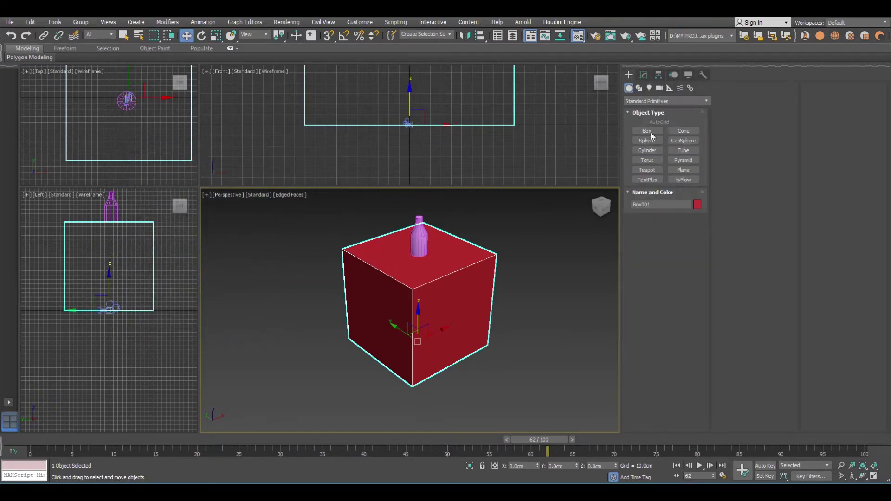
{"action": "left_click", "coordinate": [643, 77]}
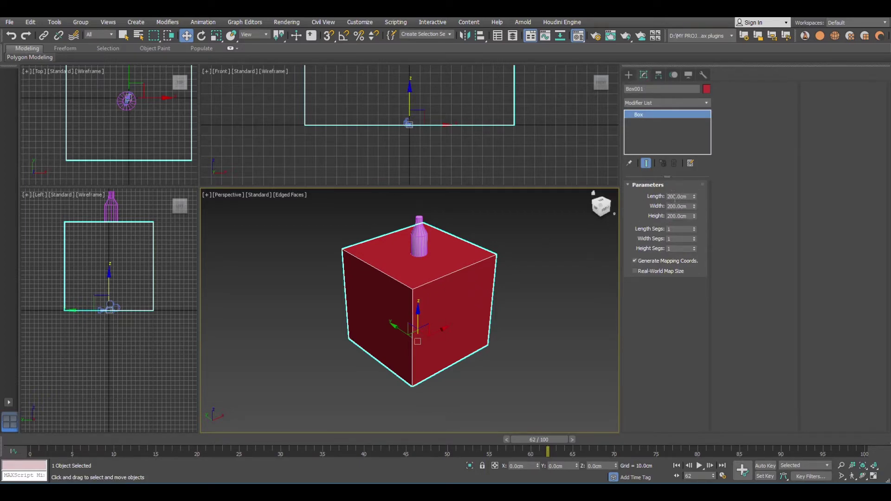
- Set the display units to Metric Meters so Box001 reads 2.0m per side
{"action": "left_click", "coordinate": [369, 22]}
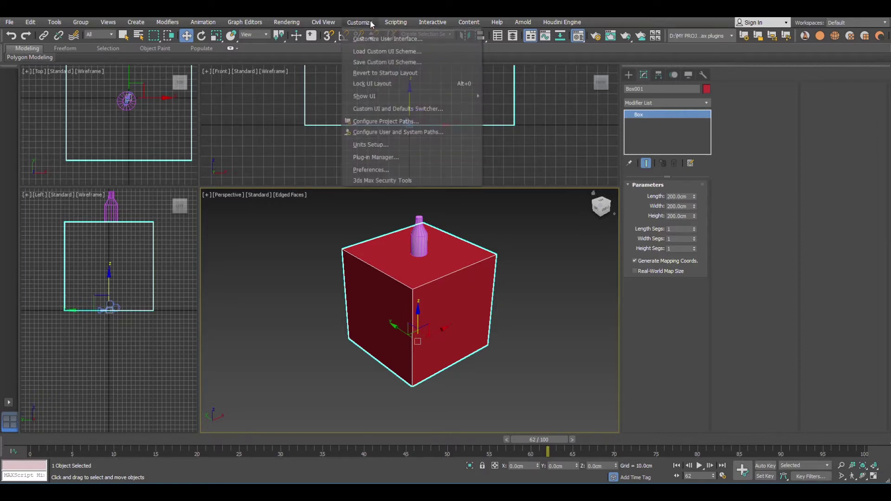
{"action": "left_click", "coordinate": [373, 144]}
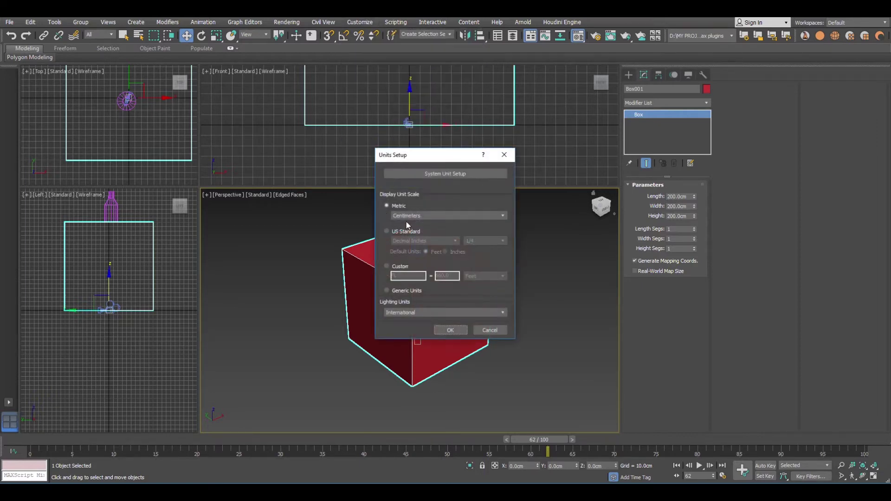
{"action": "left_click", "coordinate": [475, 216]}
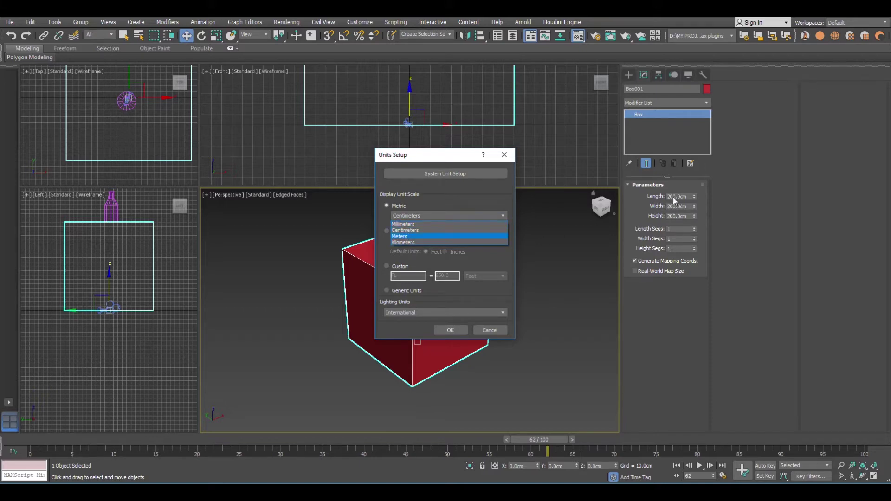
{"action": "left_click", "coordinate": [405, 236]}
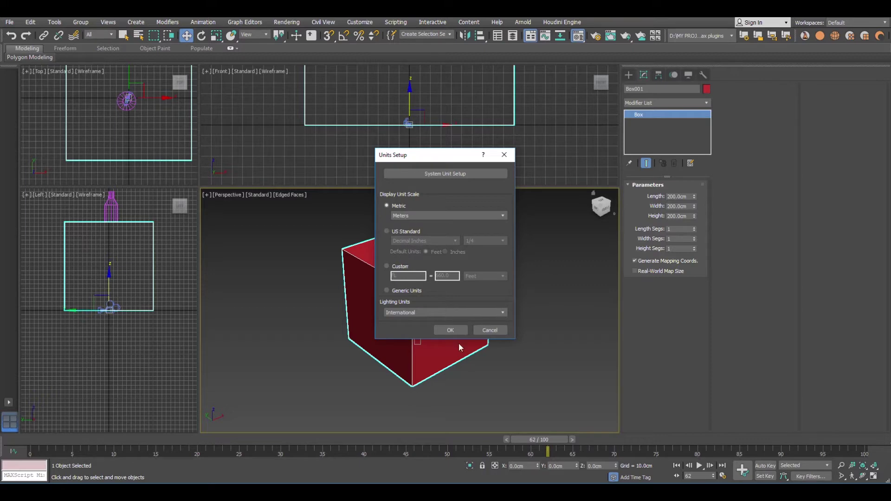
{"action": "left_click", "coordinate": [452, 330]}
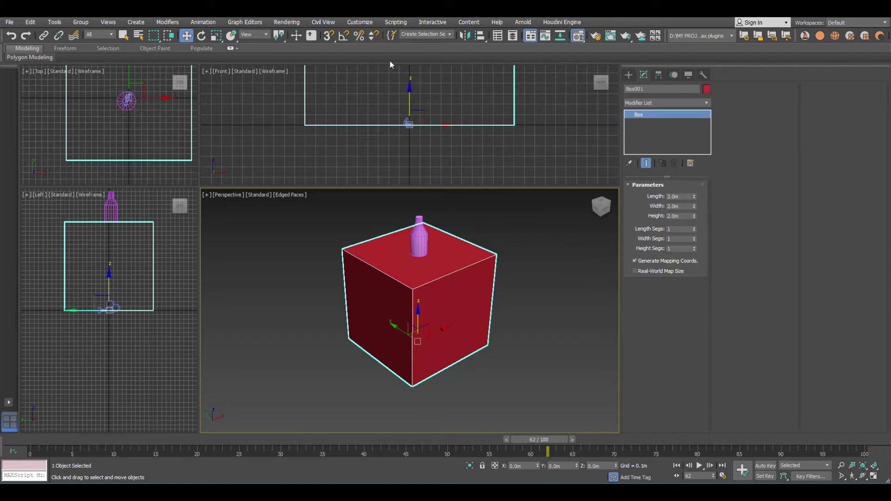
- In Units Setup, set the metric display unit back to Centimeters
{"action": "left_click", "coordinate": [368, 23]}
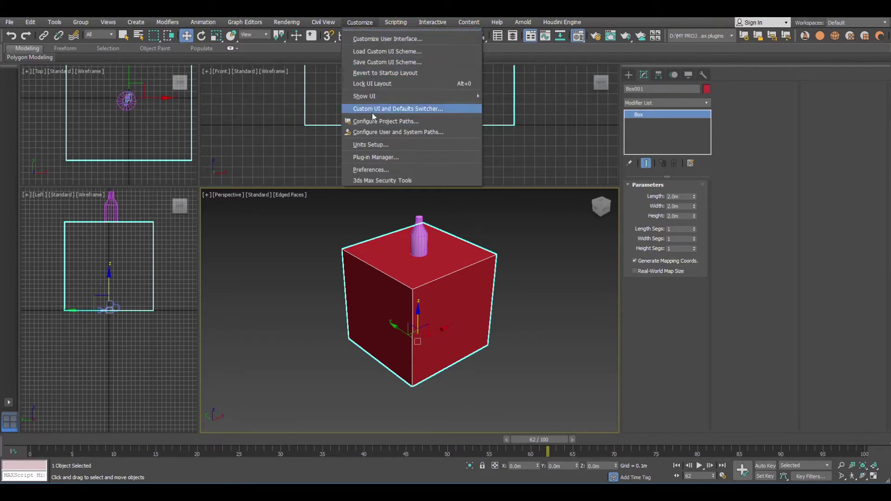
{"action": "left_click", "coordinate": [374, 145]}
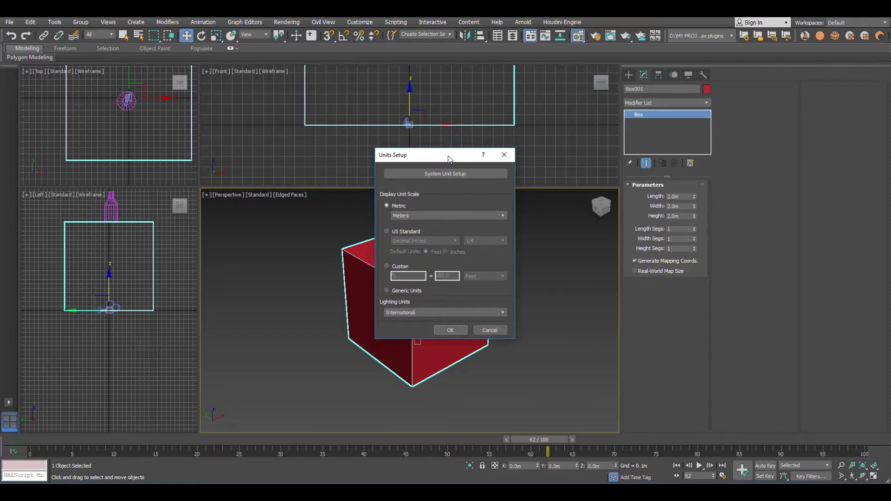
{"action": "left_click_drag", "start_coordinate": [450, 155], "coordinate": [451, 33]}
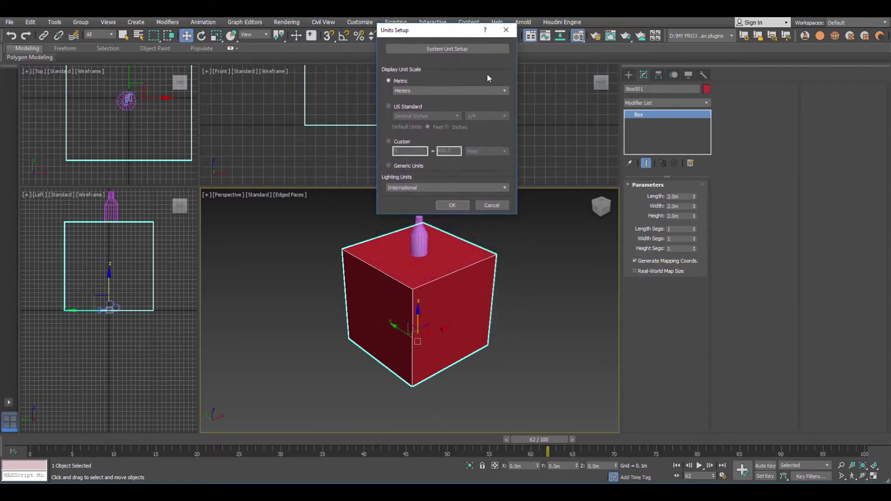
{"action": "left_click", "coordinate": [502, 89]}
{"action": "left_click", "coordinate": [410, 106]}
- Change the system unit scale to 1 Unit = 1 Meter
{"action": "left_click", "coordinate": [449, 48]}
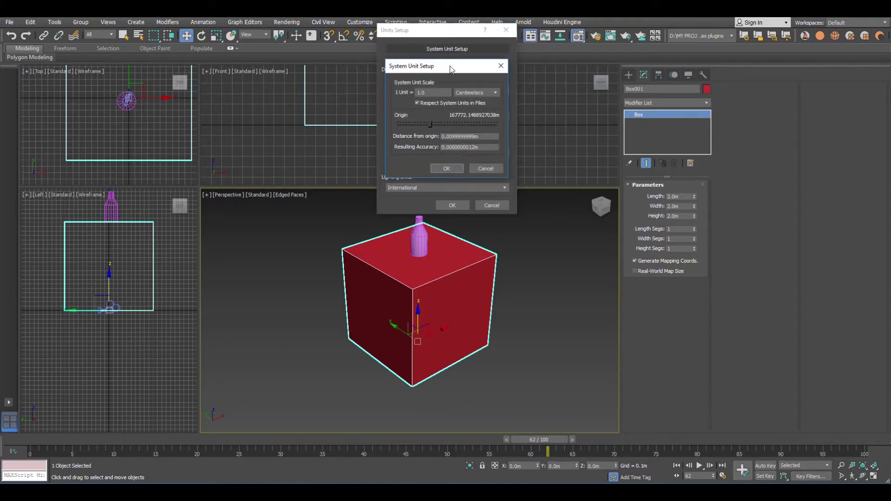
{"action": "left_click", "coordinate": [494, 92]}
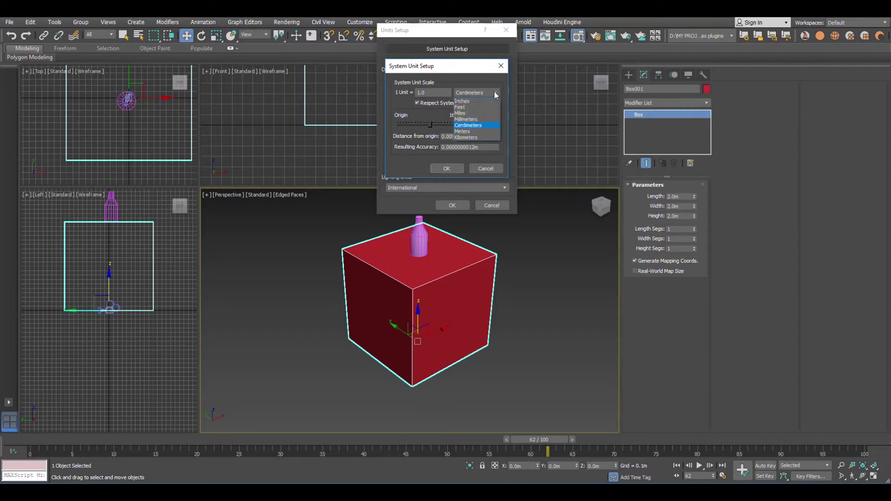
{"action": "left_click", "coordinate": [464, 132]}
{"action": "left_click", "coordinate": [453, 169]}
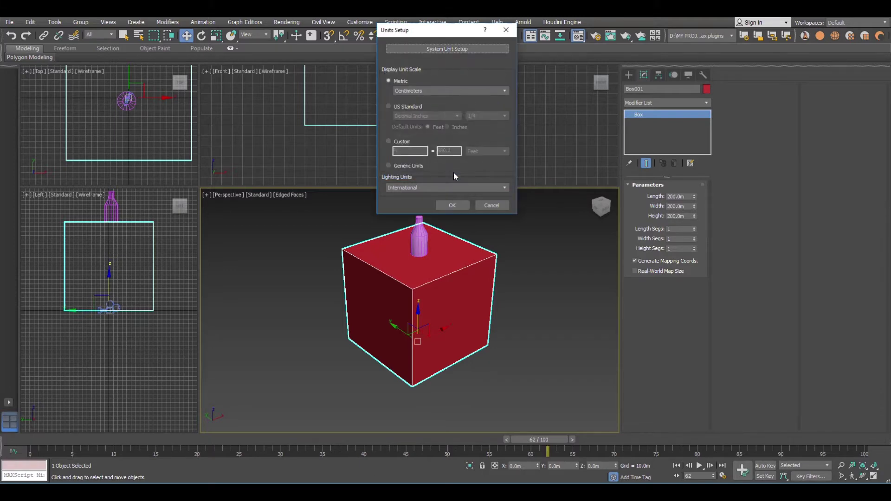
- Apply the unit settings, so Box001 reads 20000.0cm per side with a 1000.0cm grid
{"action": "left_click", "coordinate": [456, 204]}
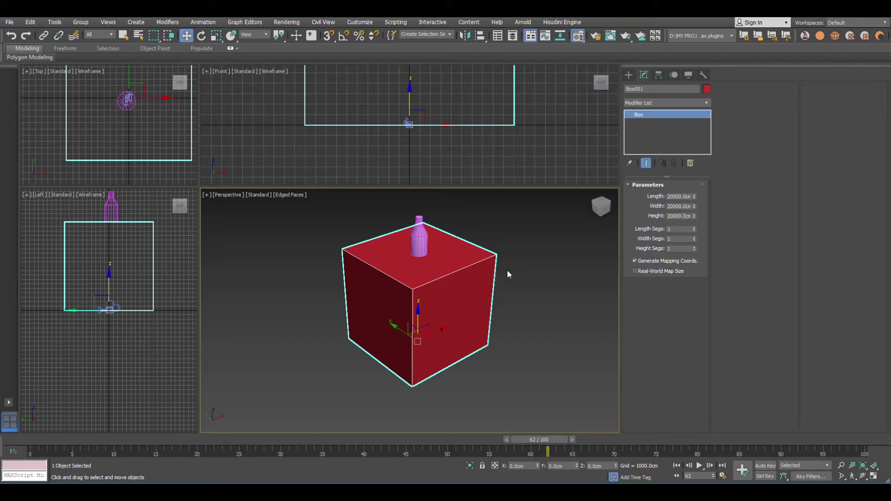
- Return the system unit scale to Centimeters, restoring Box001's 200.0cm size, then reopen Units Setup
{"action": "left_click", "coordinate": [364, 21]}
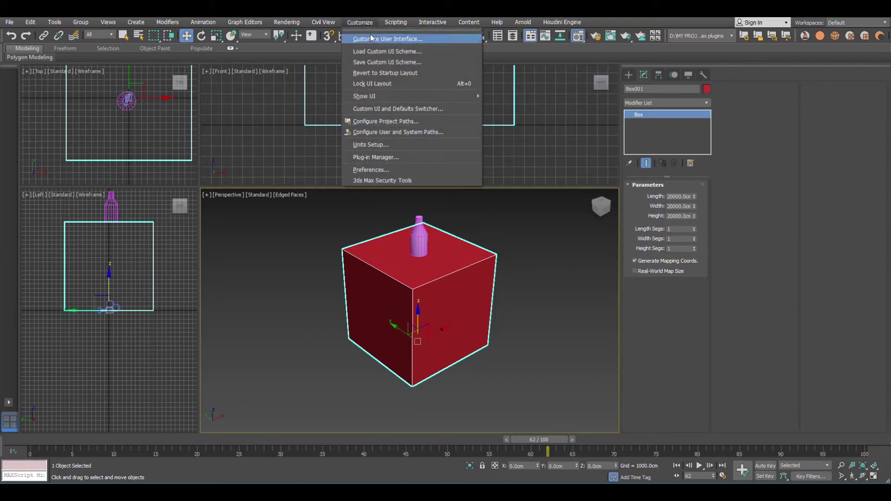
{"action": "left_click", "coordinate": [371, 144]}
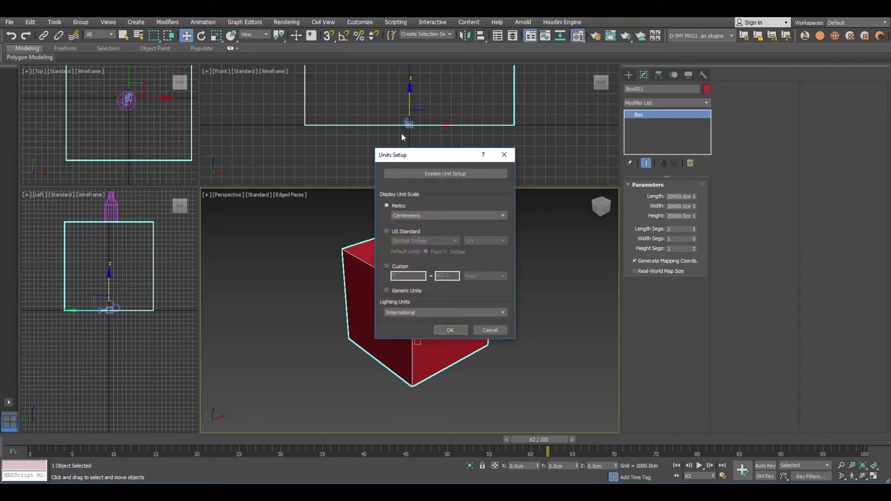
{"action": "left_click_drag", "start_coordinate": [444, 155], "coordinate": [440, 57]}
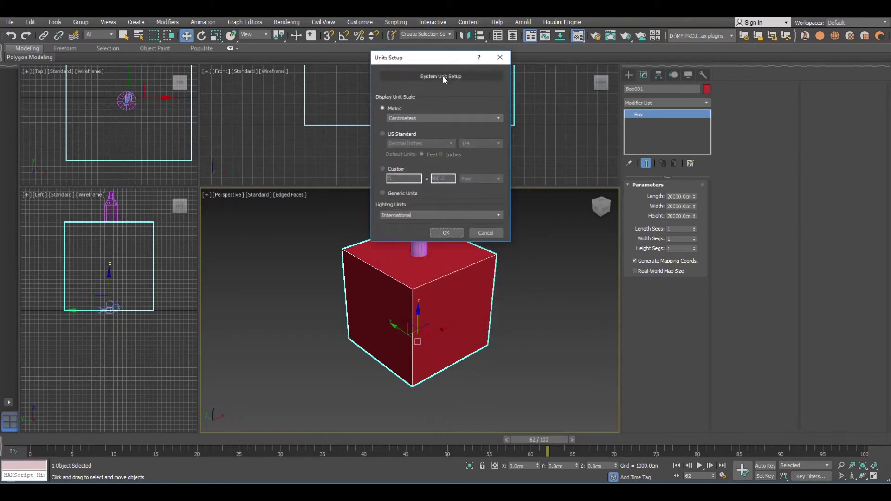
{"action": "left_click", "coordinate": [443, 77]}
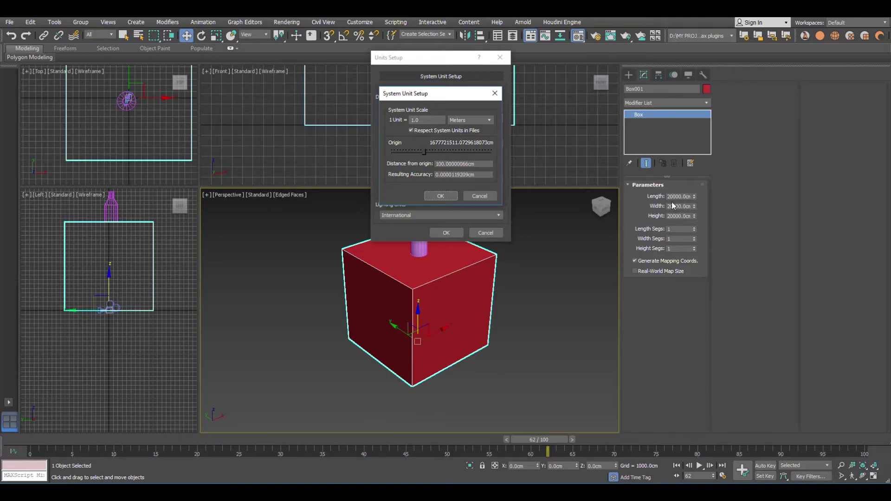
{"action": "left_click", "coordinate": [491, 119]}
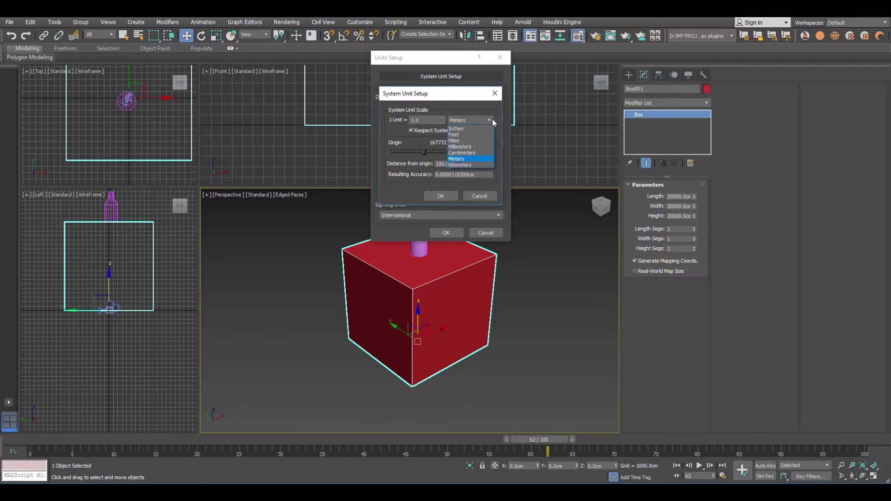
{"action": "left_click", "coordinate": [463, 153]}
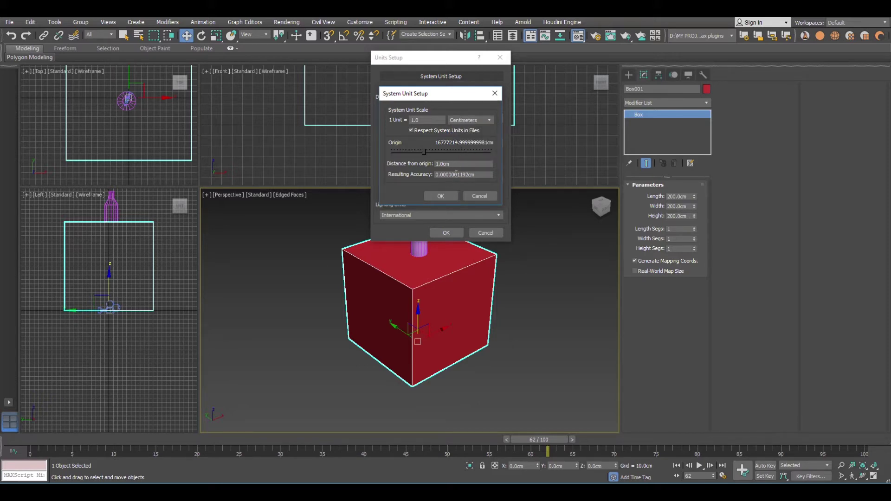
{"action": "left_click", "coordinate": [447, 195]}
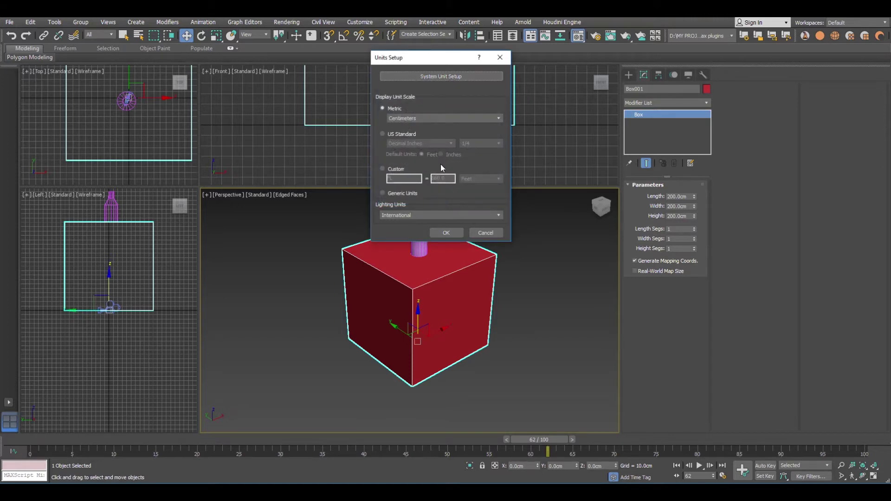
{"action": "left_click", "coordinate": [447, 231]}
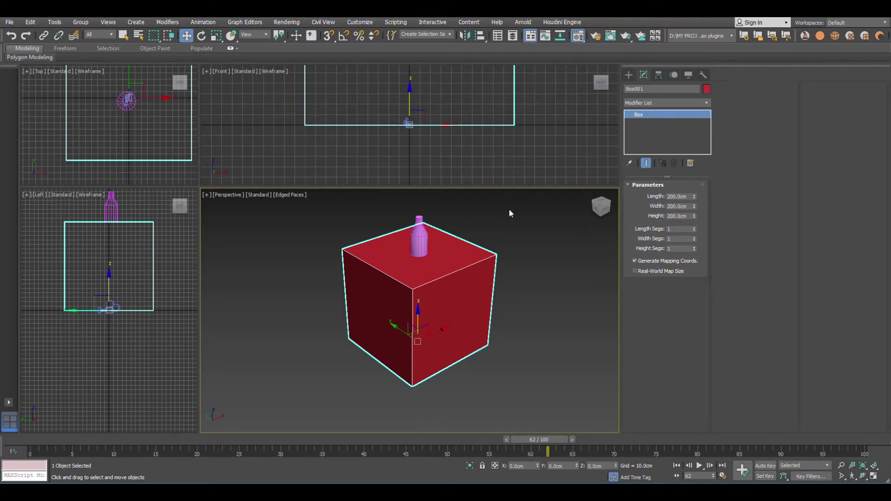
{"action": "left_click", "coordinate": [352, 22]}
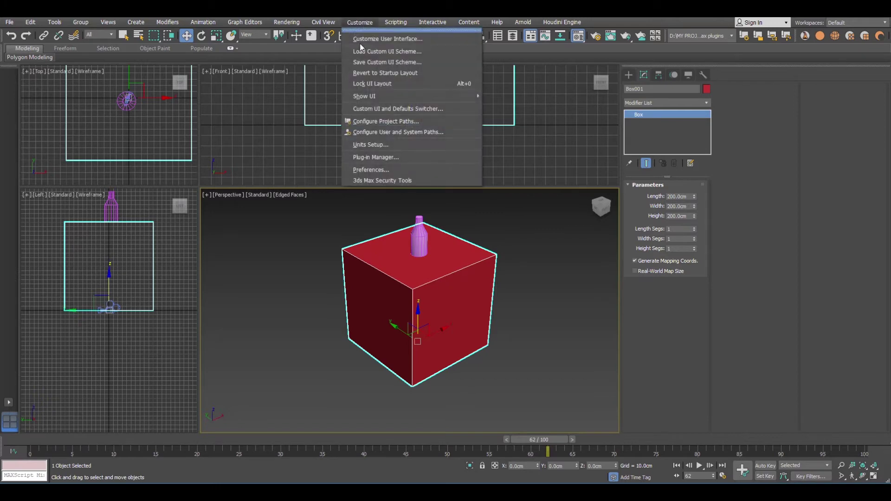
{"action": "left_click", "coordinate": [375, 144]}
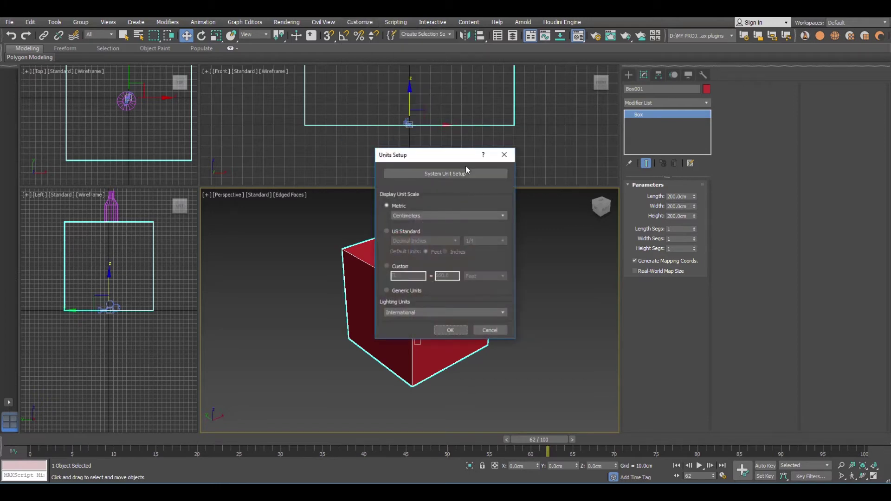
{"action": "left_click_drag", "start_coordinate": [461, 155], "coordinate": [473, 47]}
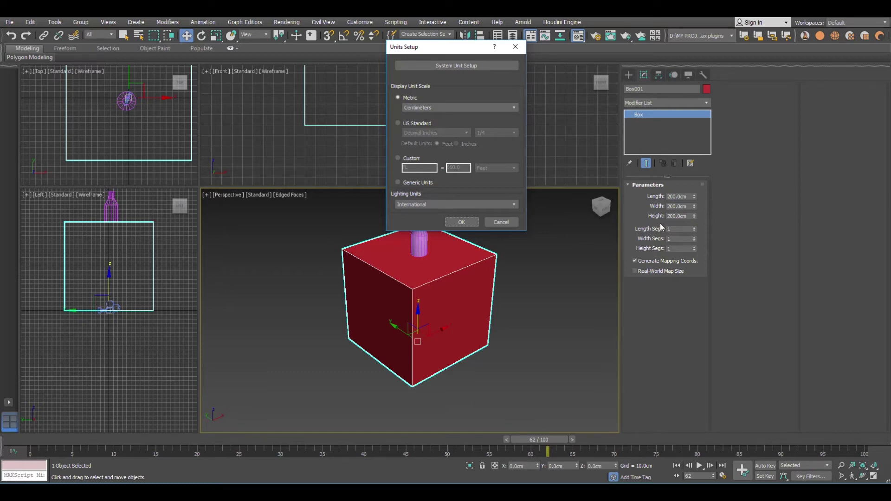
- Confirm the system unit scale stays at 1 Unit = 1.0 Centimeters
{"action": "left_click", "coordinate": [447, 67]}
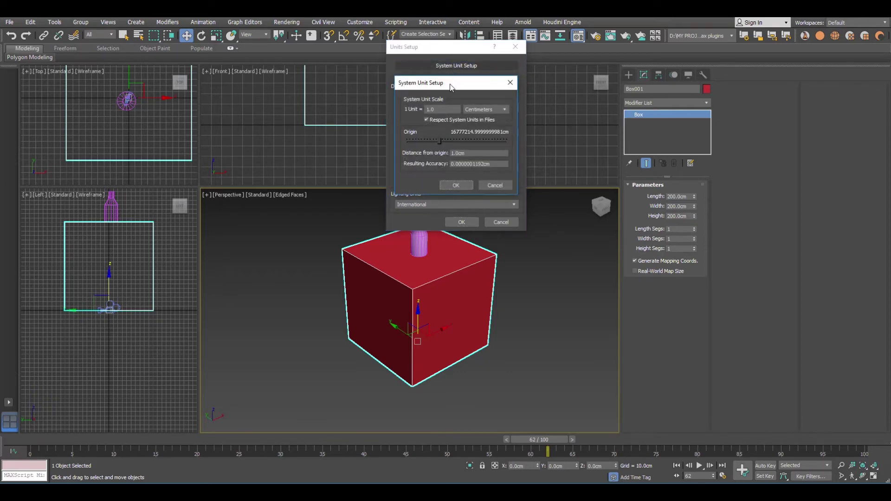
{"action": "left_click_drag", "start_coordinate": [451, 87], "coordinate": [480, 69]}
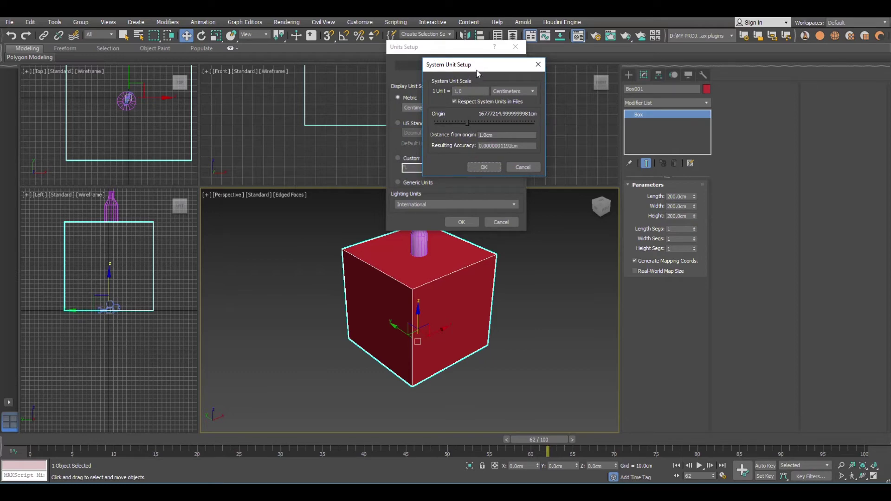
{"action": "left_click_drag", "start_coordinate": [481, 69], "coordinate": [457, 72]}
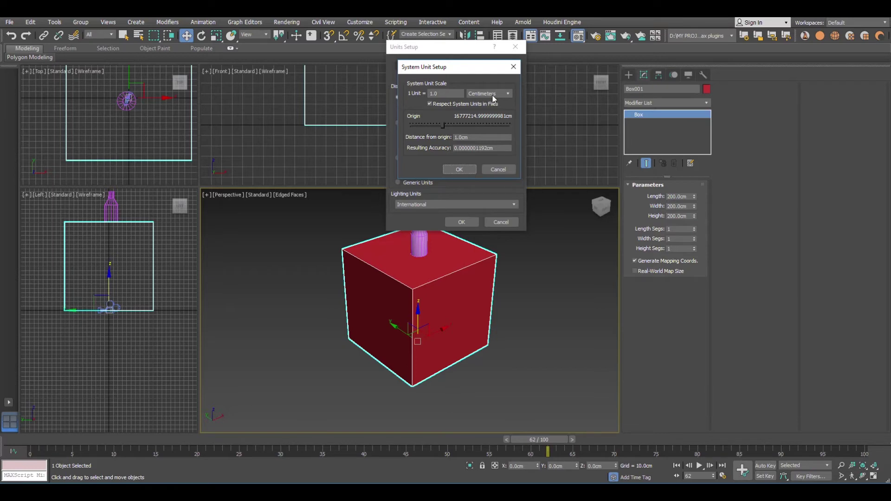
{"action": "left_click_drag", "start_coordinate": [478, 70], "coordinate": [339, 64]}
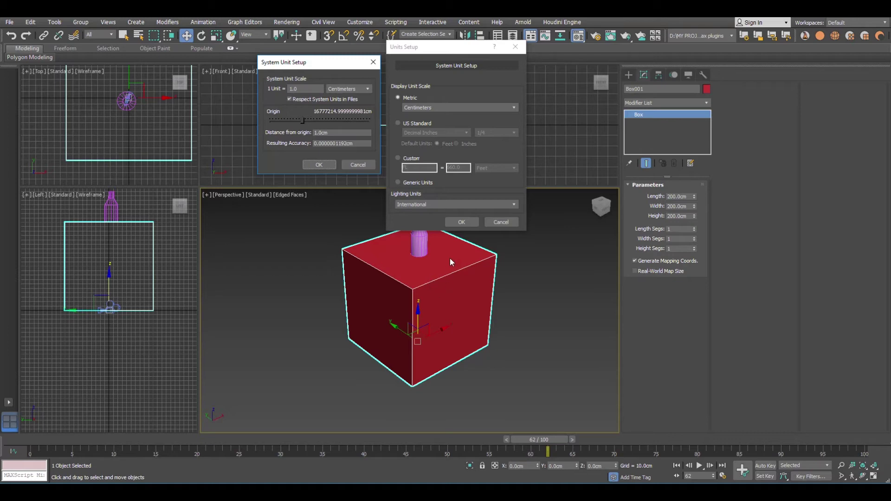
{"action": "left_click", "coordinate": [327, 166]}
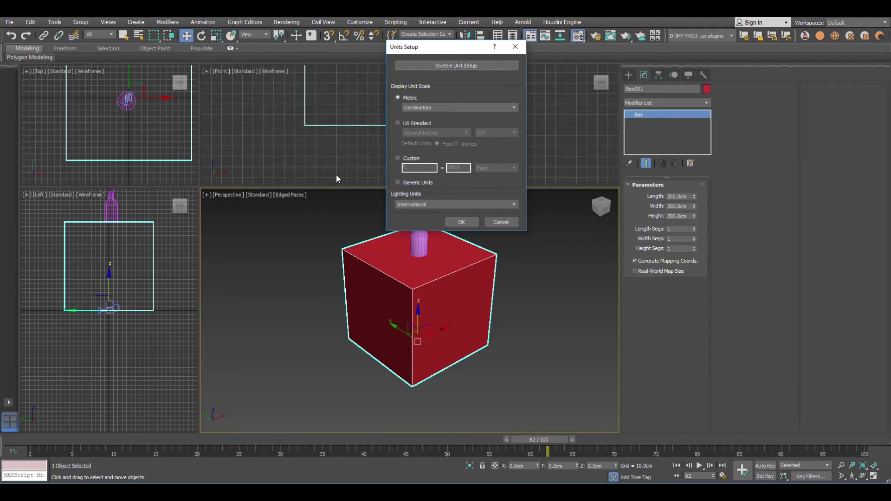
- Close Units Setup and uniformly scale the red box down to about 50%
{"action": "left_click", "coordinate": [462, 222]}
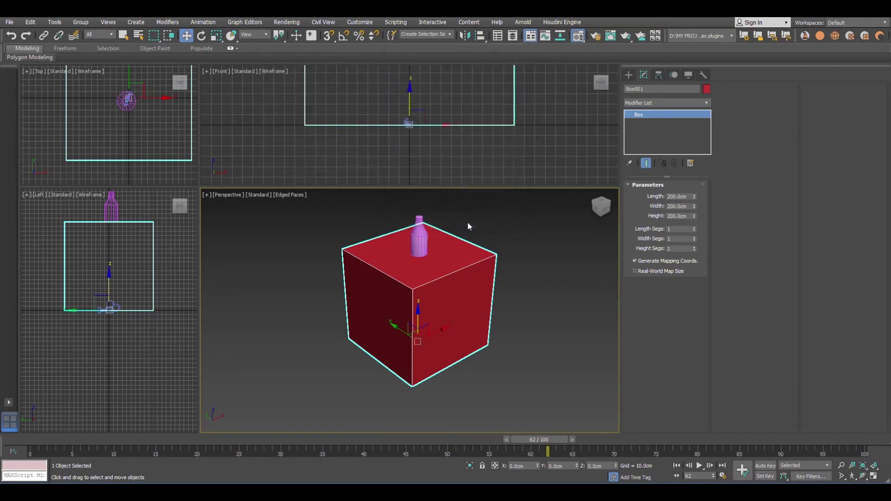
{"action": "left_click", "coordinate": [216, 36]}
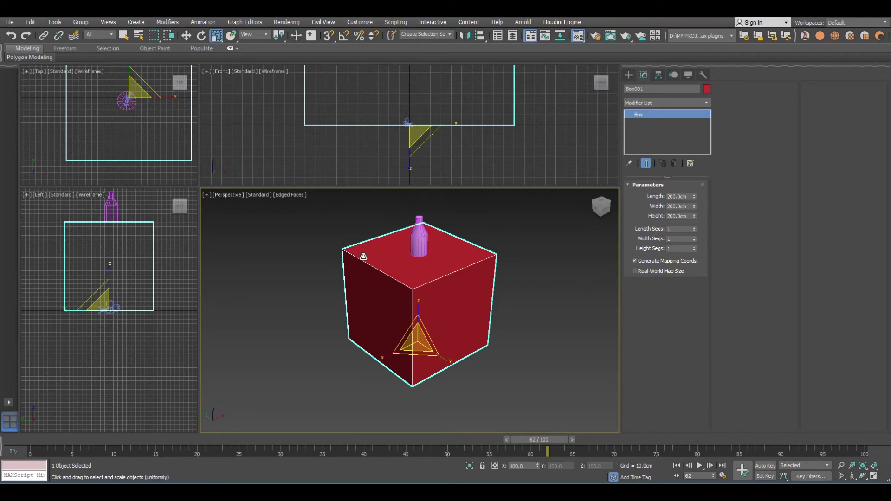
{"action": "left_click_drag", "start_coordinate": [414, 336], "coordinate": [418, 382]}
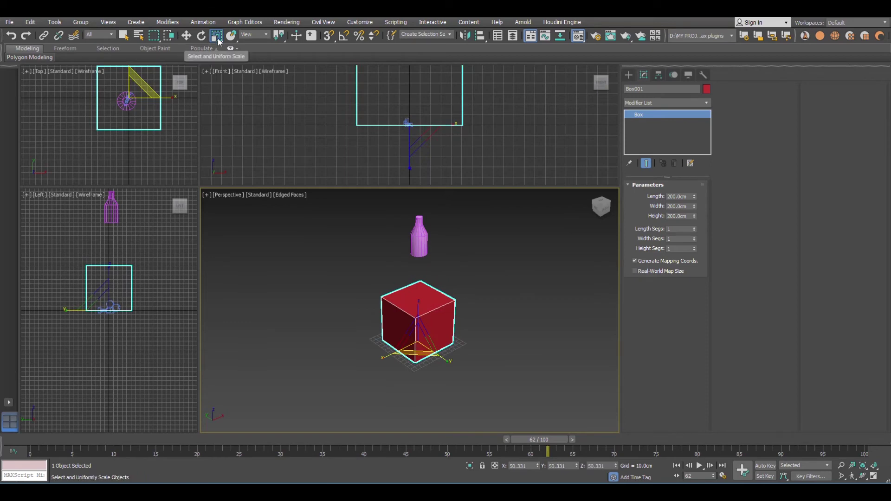
{"action": "left_click_drag", "start_coordinate": [218, 41], "coordinate": [216, 43]}
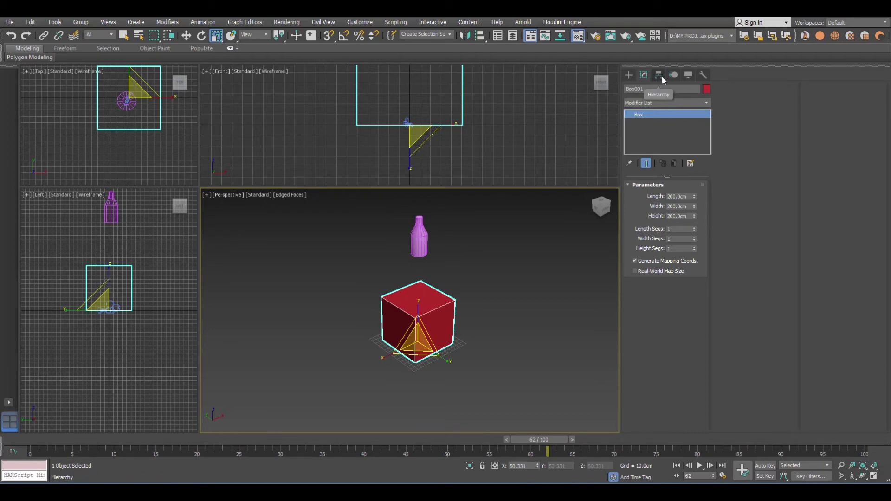
- Apply Reset XForm to the scaled box so its scale reads 100 again
{"action": "left_click", "coordinate": [702, 75]}
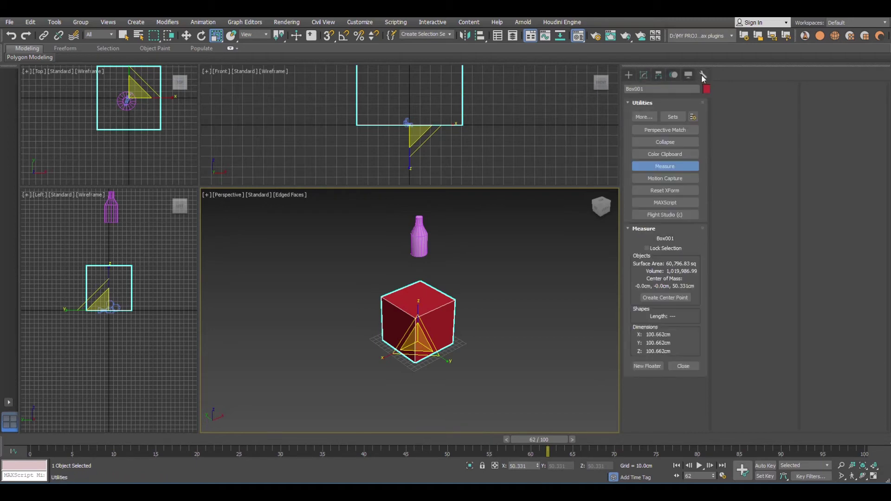
{"action": "left_click", "coordinate": [669, 191]}
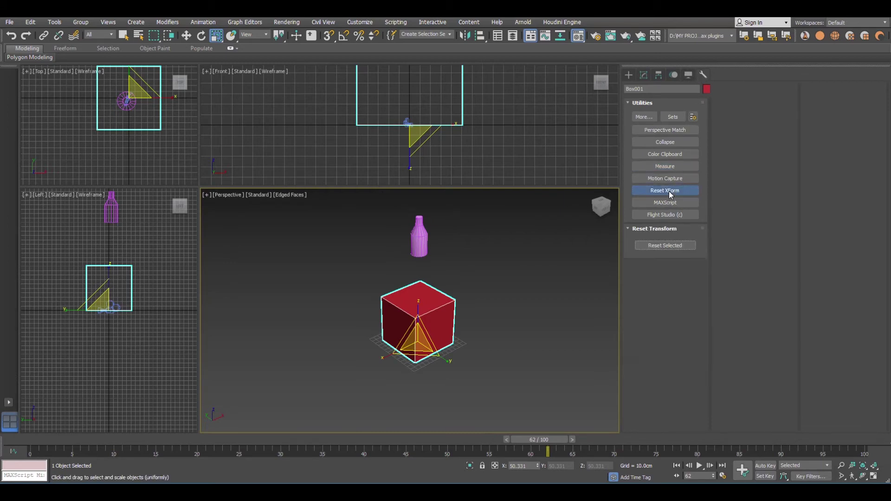
{"action": "left_click", "coordinate": [661, 247]}
{"action": "key", "text": "r"}
{"action": "key", "text": "r"}
{"action": "left_click", "coordinate": [663, 246]}
{"action": "left_click", "coordinate": [655, 191]}
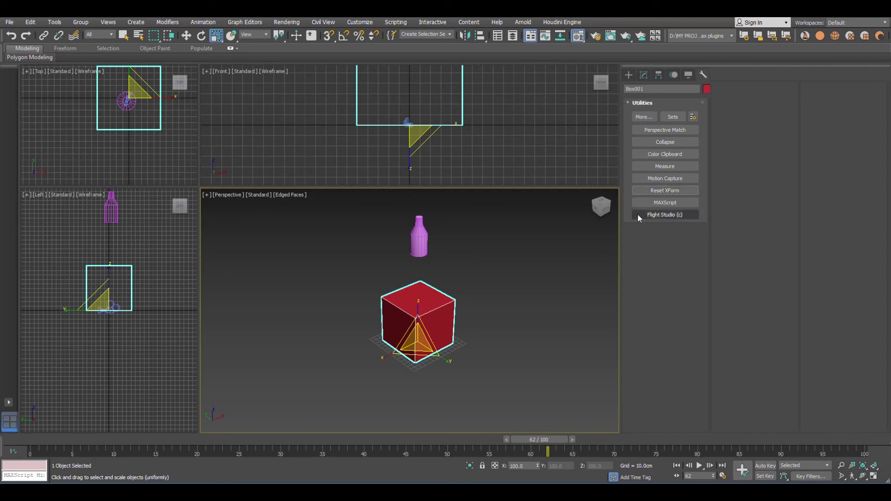
{"action": "key", "text": "w"}
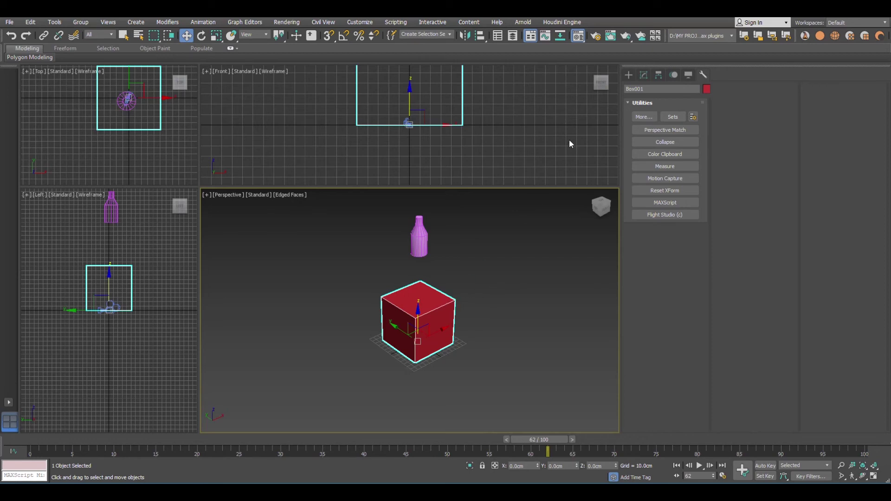
- Show Box001's modifier stack and expand then fold the XForm modifier above Box
{"action": "left_click", "coordinate": [644, 76]}
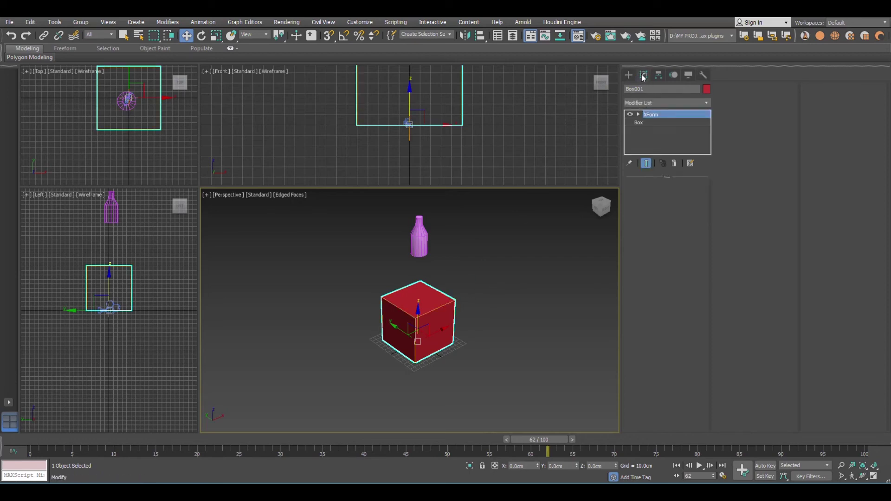
{"action": "left_click", "coordinate": [639, 116]}
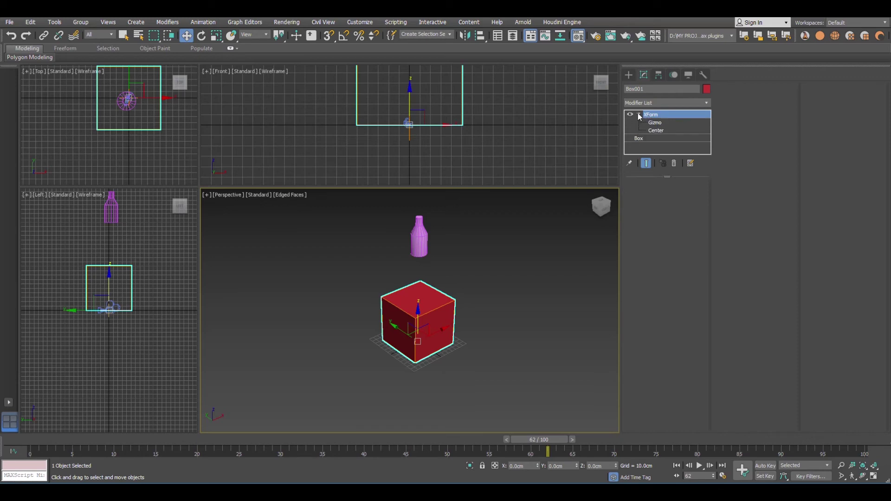
{"action": "left_click", "coordinate": [638, 114]}
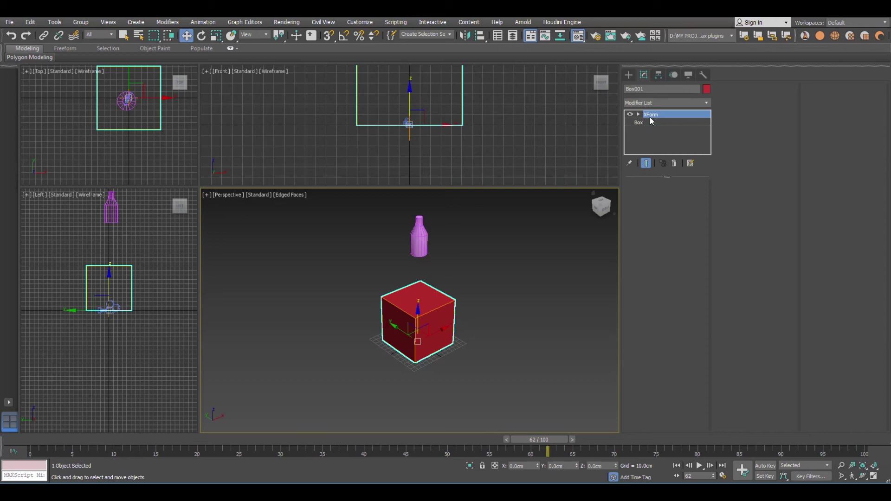
- Use Collapse All on XForm and confirm, turning Box001 into an Editable Mesh
{"action": "right_click", "coordinate": [661, 119]}
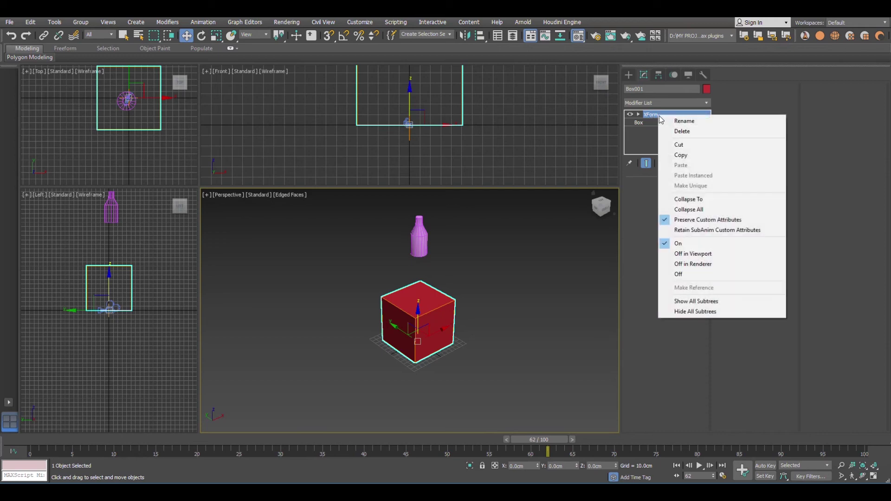
{"action": "left_click", "coordinate": [683, 208]}
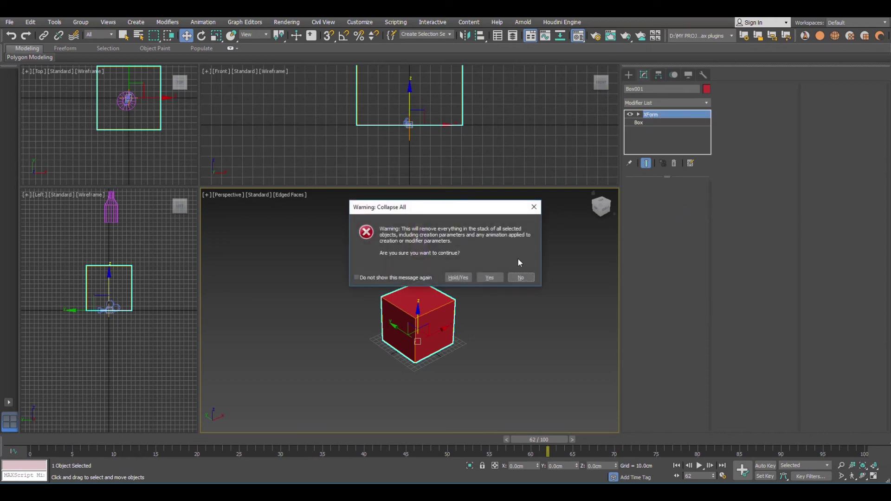
{"action": "left_click", "coordinate": [491, 278]}
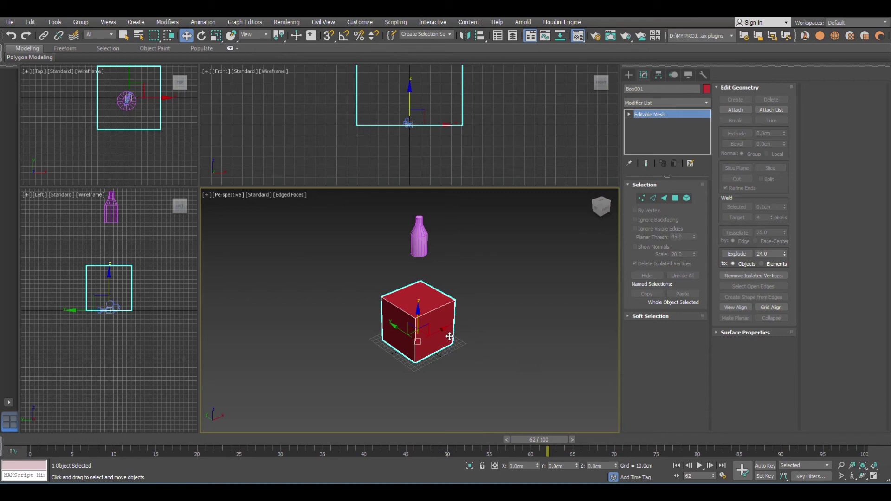
- Undo the Editable Mesh collapse to restore XForm over Box, then bring up the Utilities list with Scale active
{"action": "key", "text": "ctrl+z"}
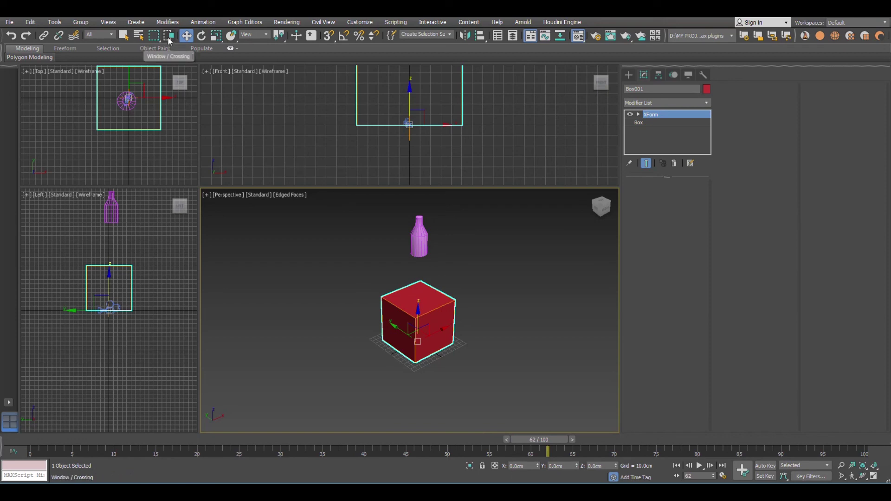
{"action": "left_click", "coordinate": [216, 36]}
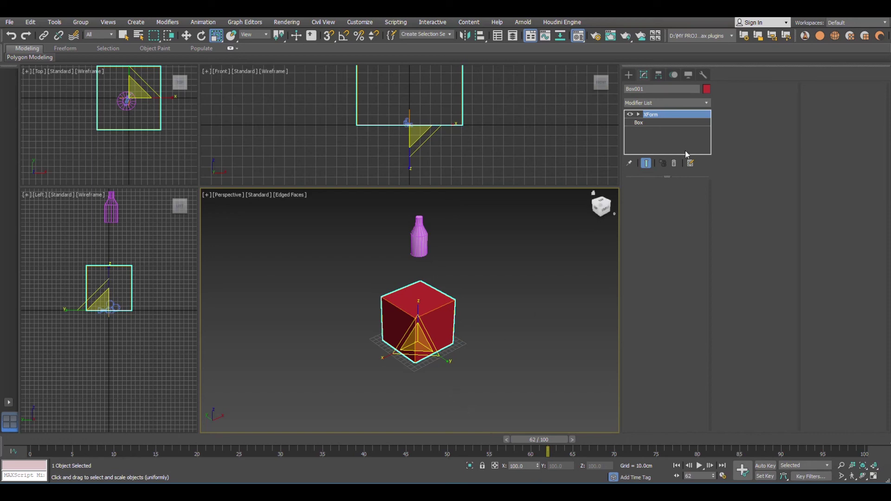
{"action": "left_click", "coordinate": [702, 76]}
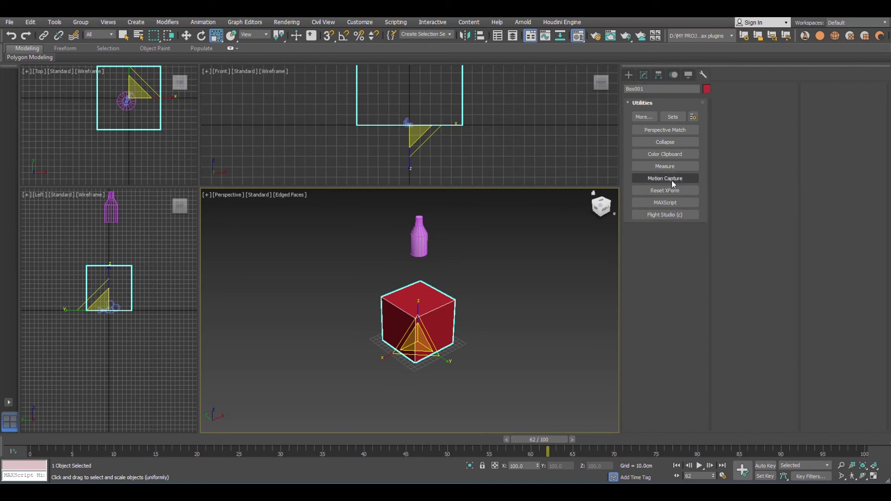